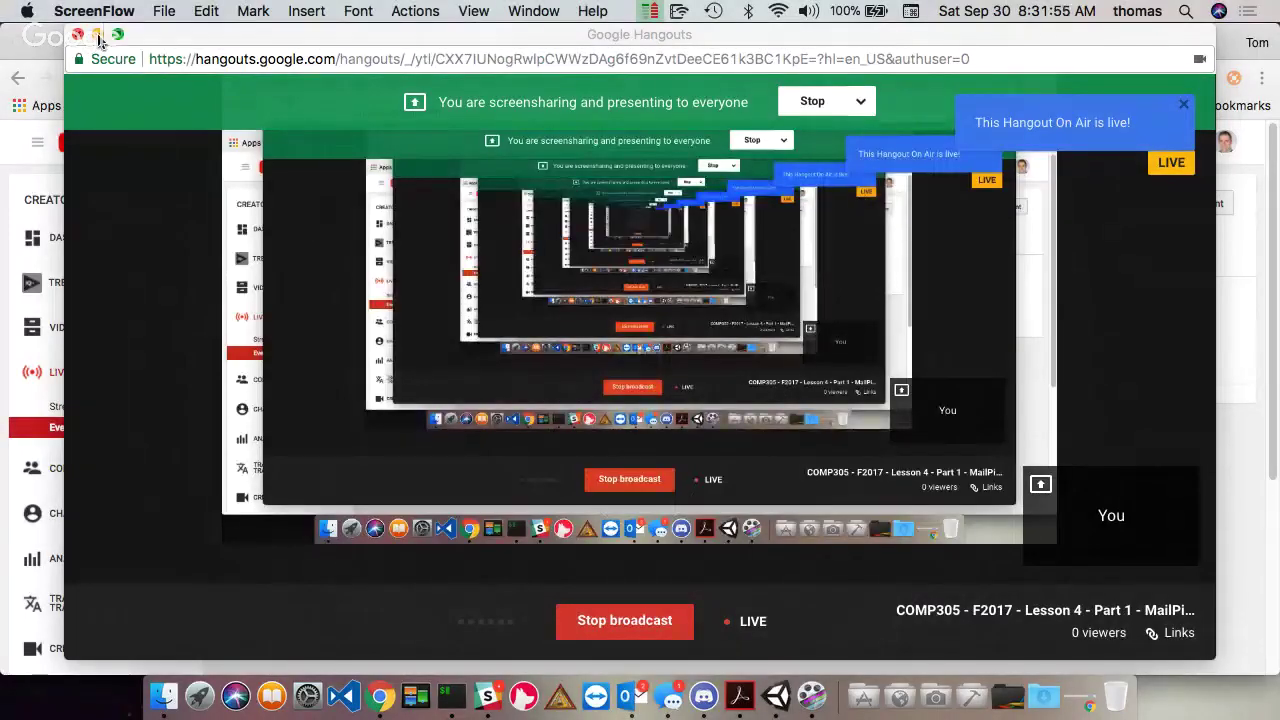
# Step: Minimize the Hangouts broadcast window and the Chrome window to reveal the Unity editor
pyautogui.click(96, 34)
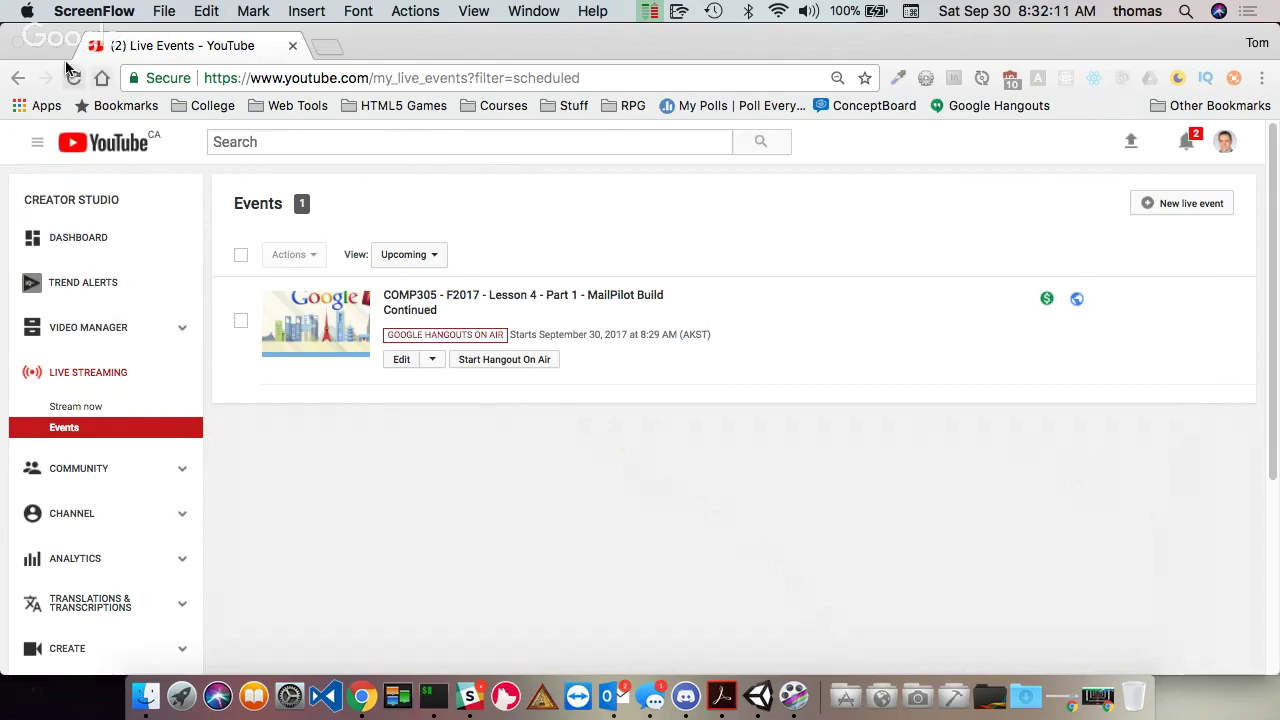
pyautogui.click(36, 43)
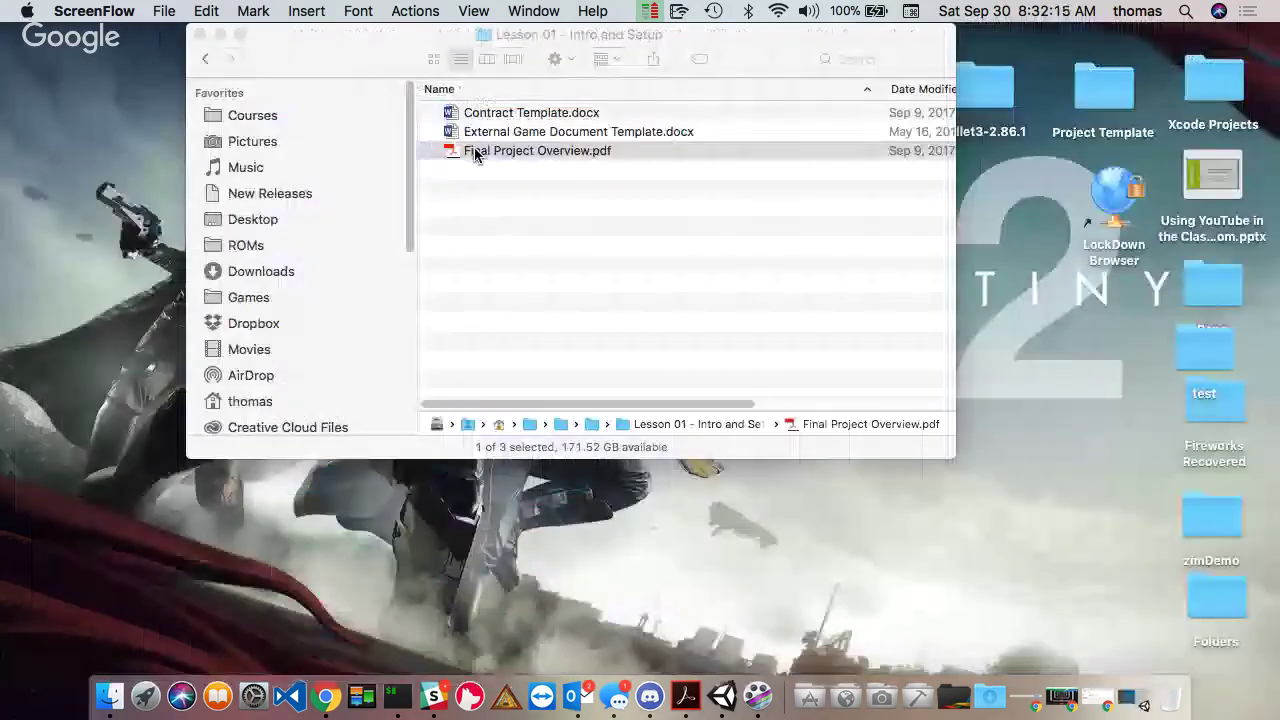
# Step: Open Final Project Overview.pdf, widen its window, and scroll to page 2's Marks & Important Dates table
pyautogui.doubleClick(475, 152)
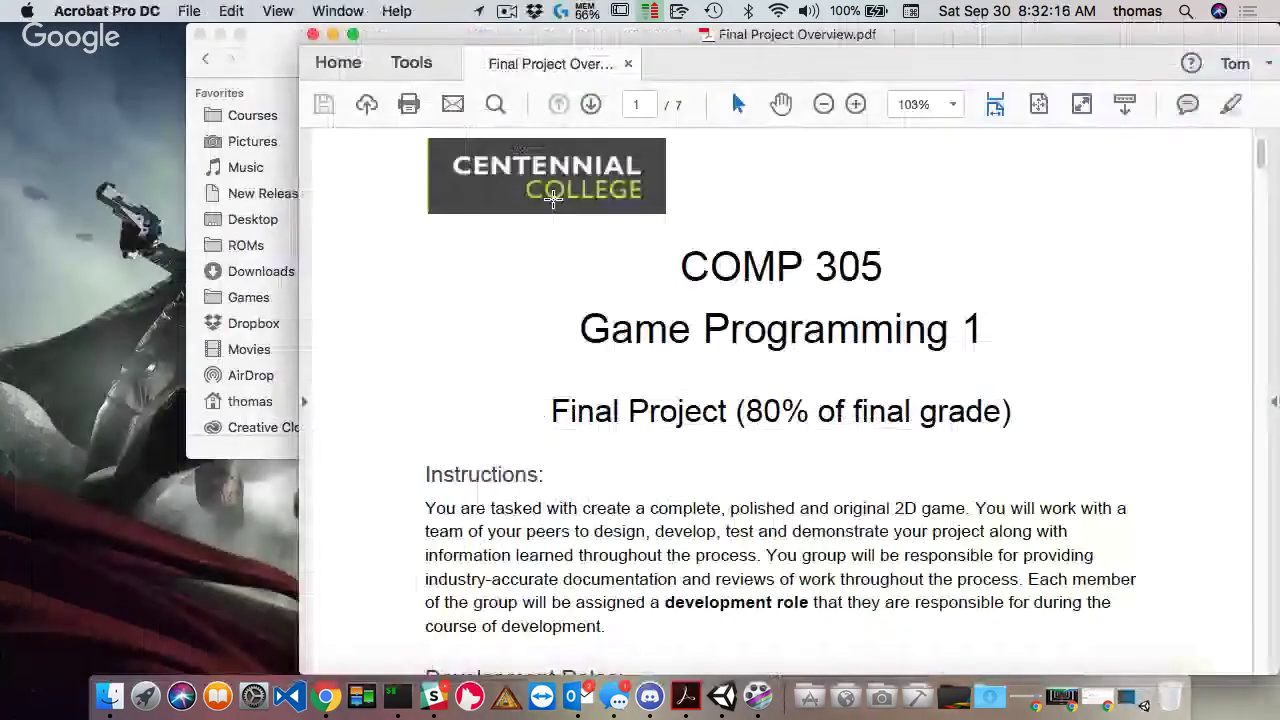
pyautogui.moveTo(694, 36); pyautogui.dragTo(438, 38)
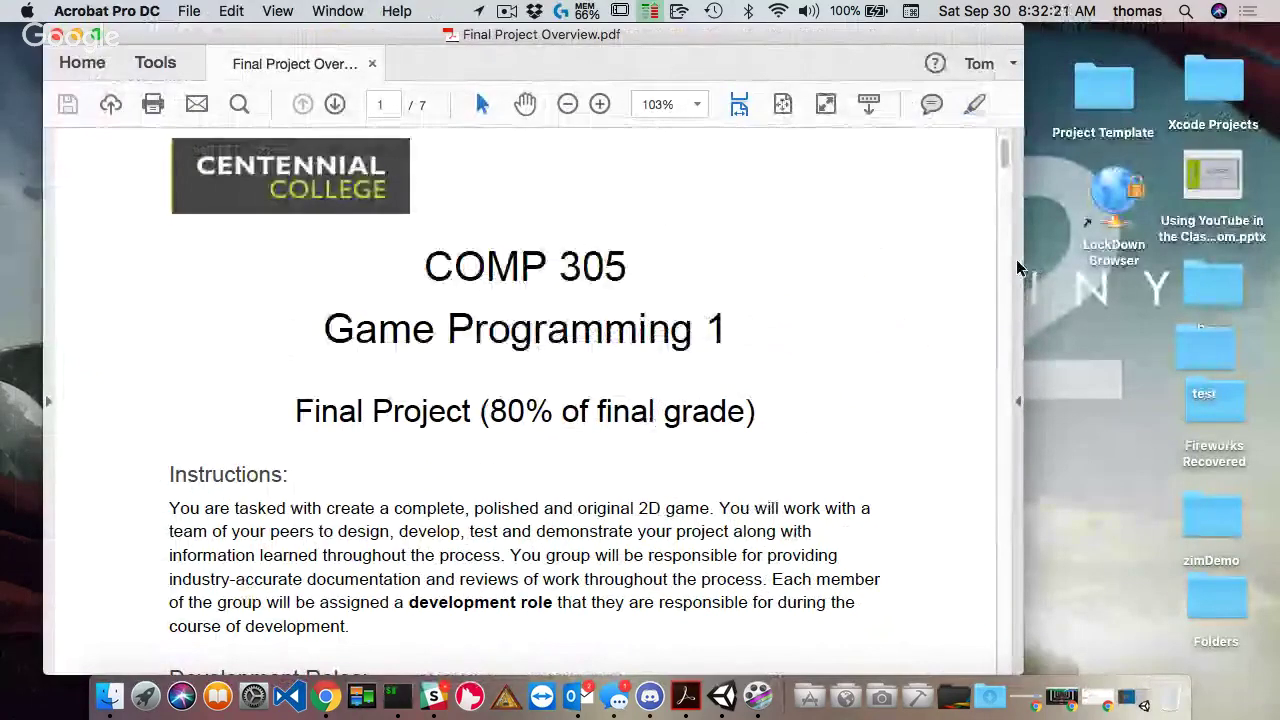
pyautogui.moveTo(1022, 259); pyautogui.dragTo(1227, 258)
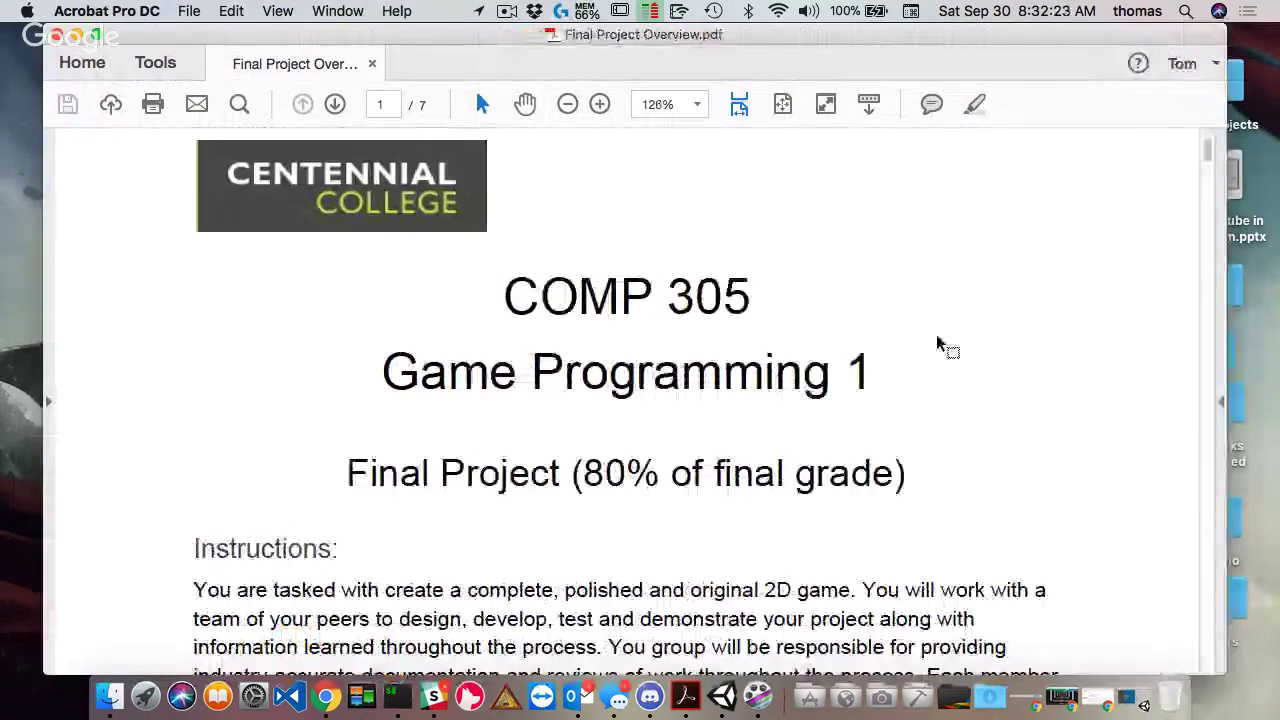
pyautogui.scroll(-10, 770, 390)
pyautogui.scroll(-15, 792, 368)
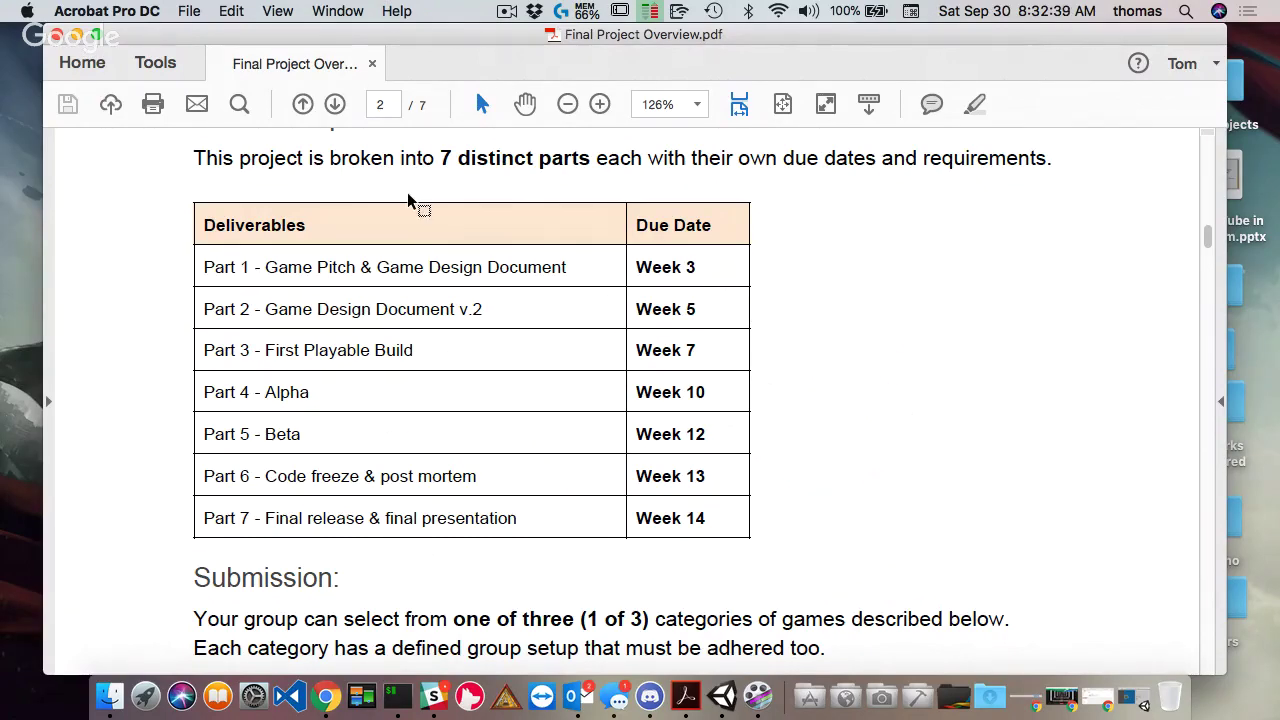
# Step: Scroll through pages 3 and 4 to Part 2 – Game Design Document v.2, due Week 5
pyautogui.scroll(-1, 406, 198)
pyautogui.scroll(-15, 405, 191)
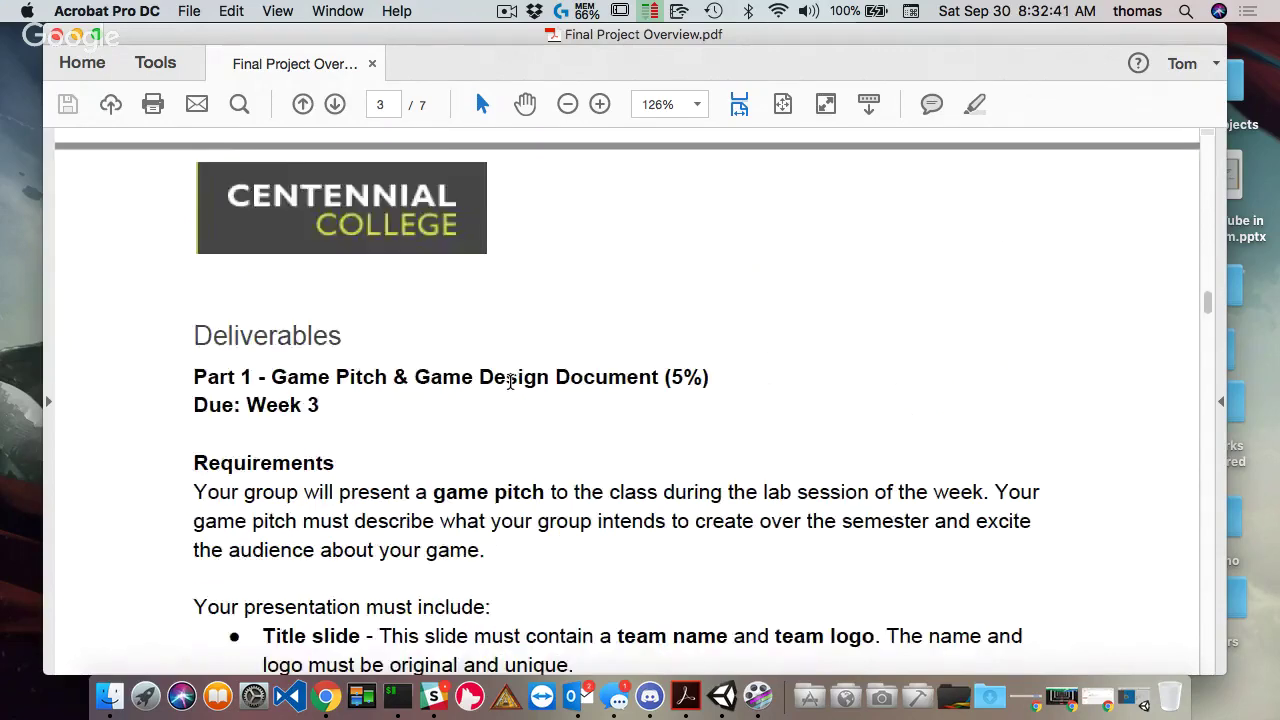
pyautogui.scroll(-20, 427, 512)
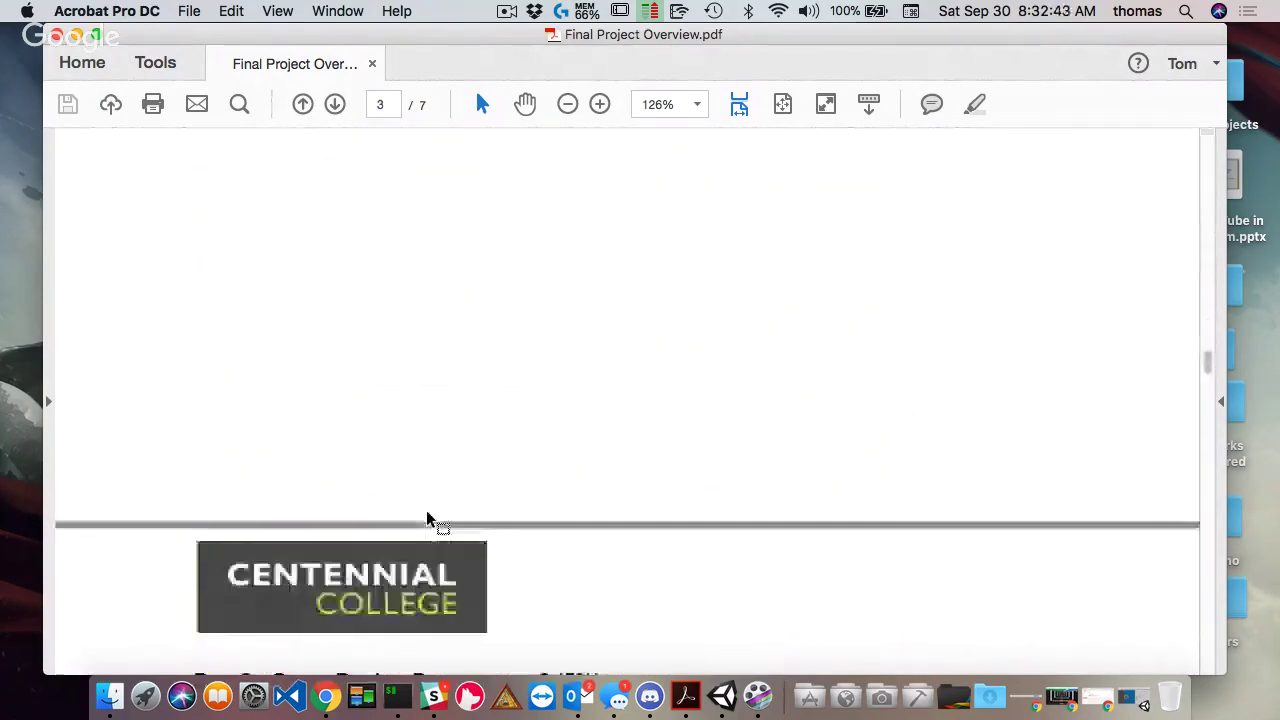
pyautogui.scroll(-5, 426, 510)
pyautogui.scroll(-2, 426, 510)
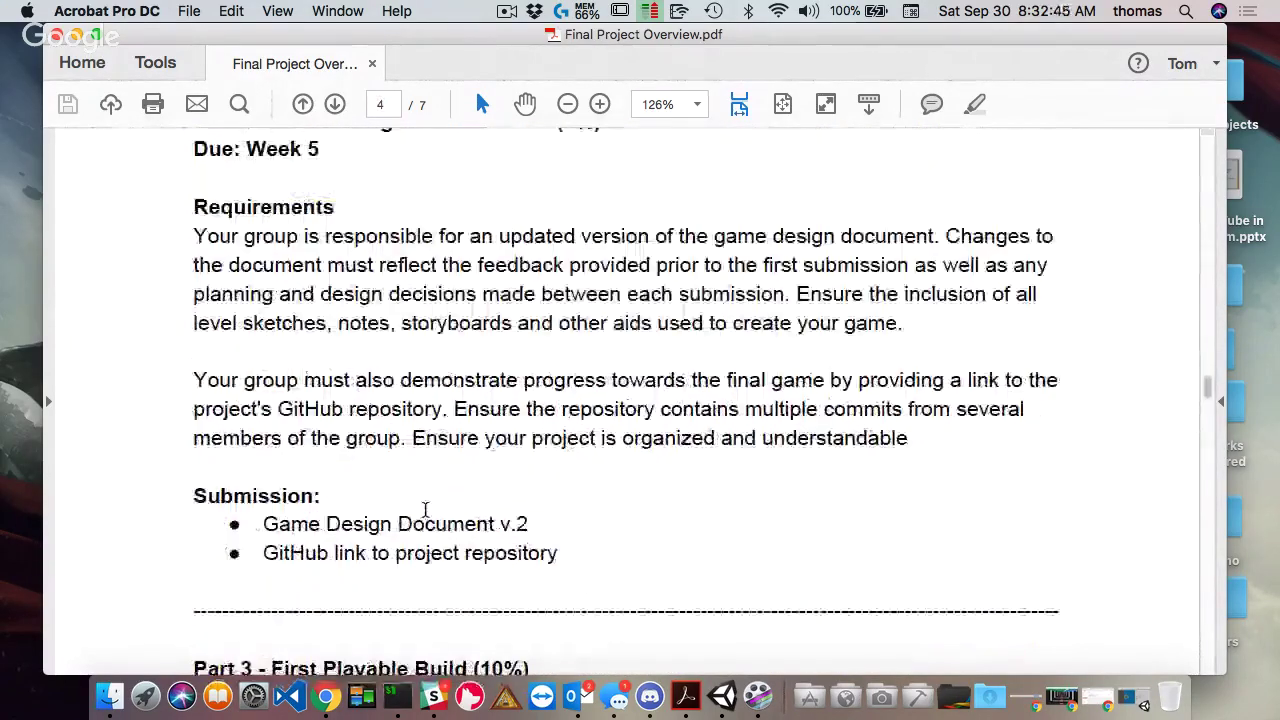
pyautogui.scroll(1, 425, 510)
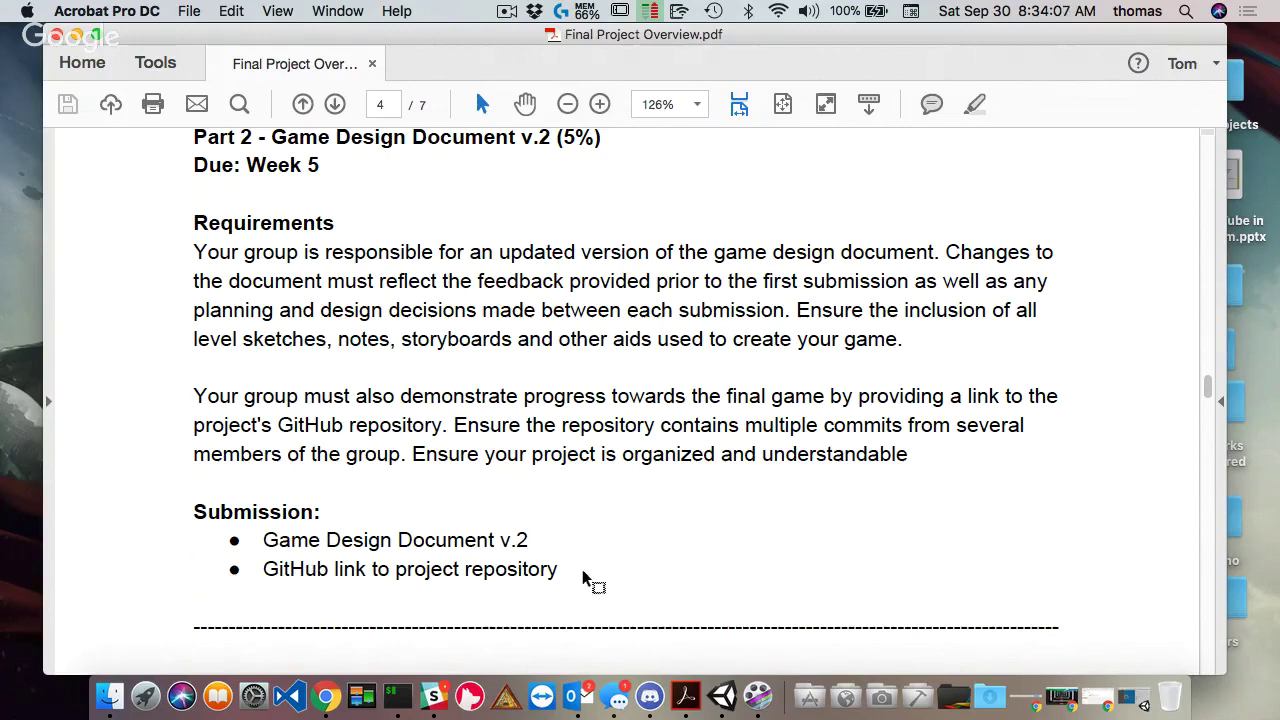
# Step: Highlight the 'GitHub link to project repository' bullet in Part 2, then scroll toward Part 3
pyautogui.moveTo(560, 569); pyautogui.dragTo(287, 571)
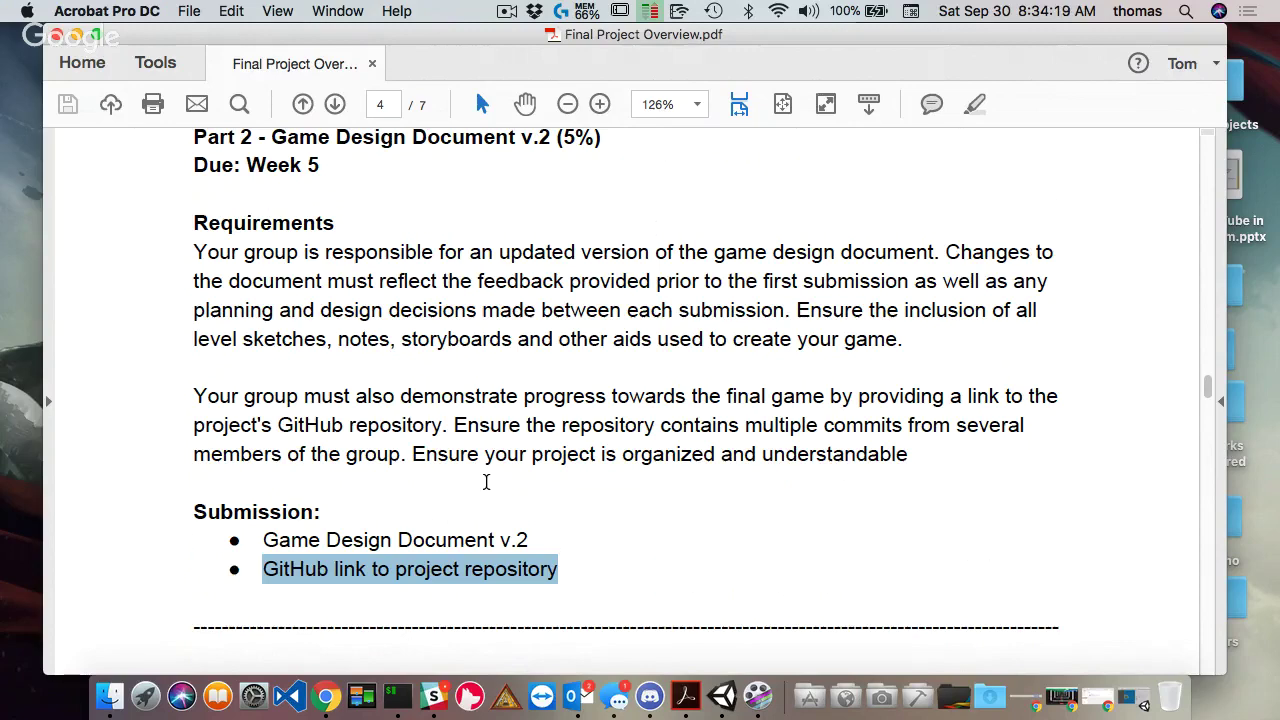
pyautogui.scroll(-4, 497, 490)
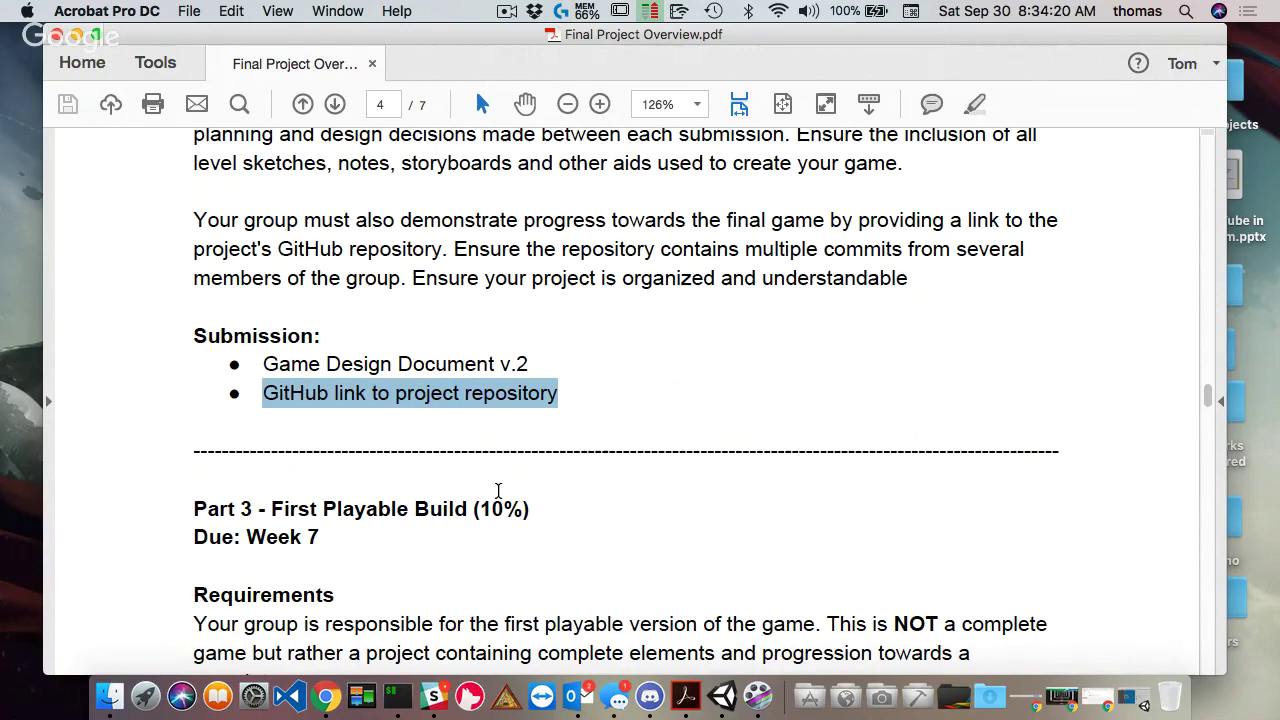
# Step: Scroll to Part 3's submission list and select 'Game Design Document v.3' instead of the WebGL build link
pyautogui.scroll(-4, 510, 450)
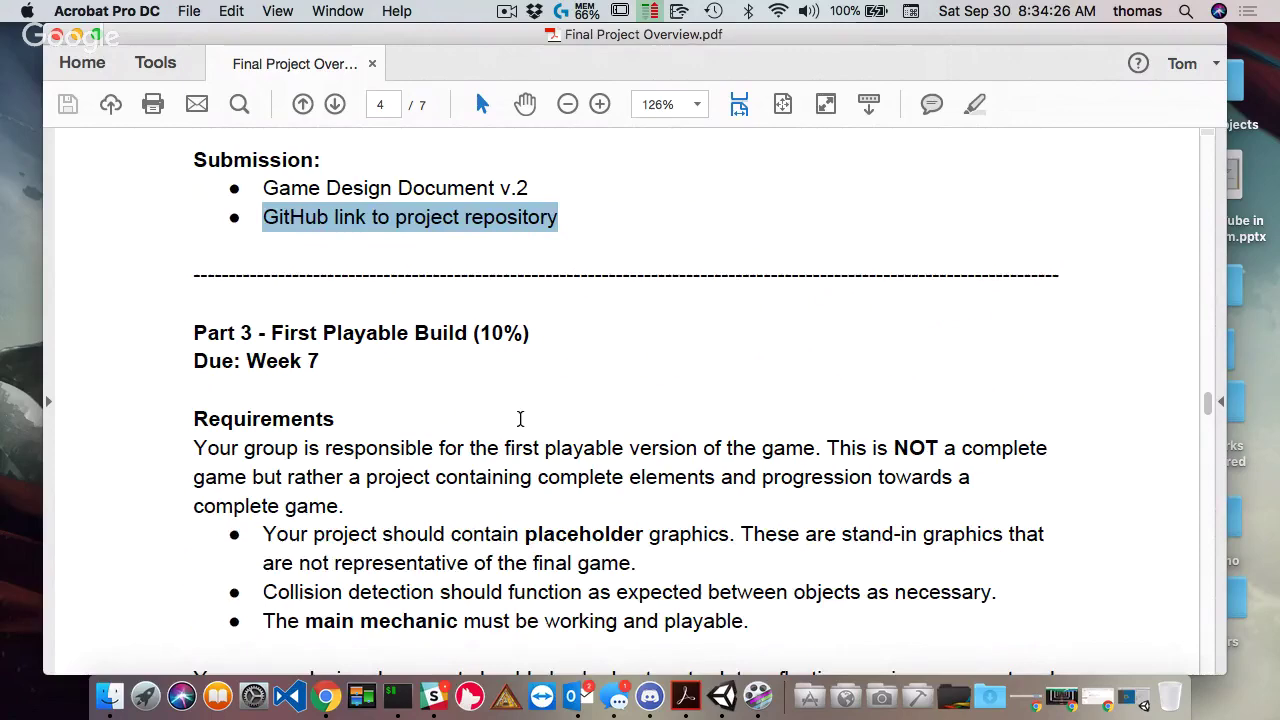
pyautogui.scroll(-1, 567, 430)
pyautogui.scroll(-4, 567, 430)
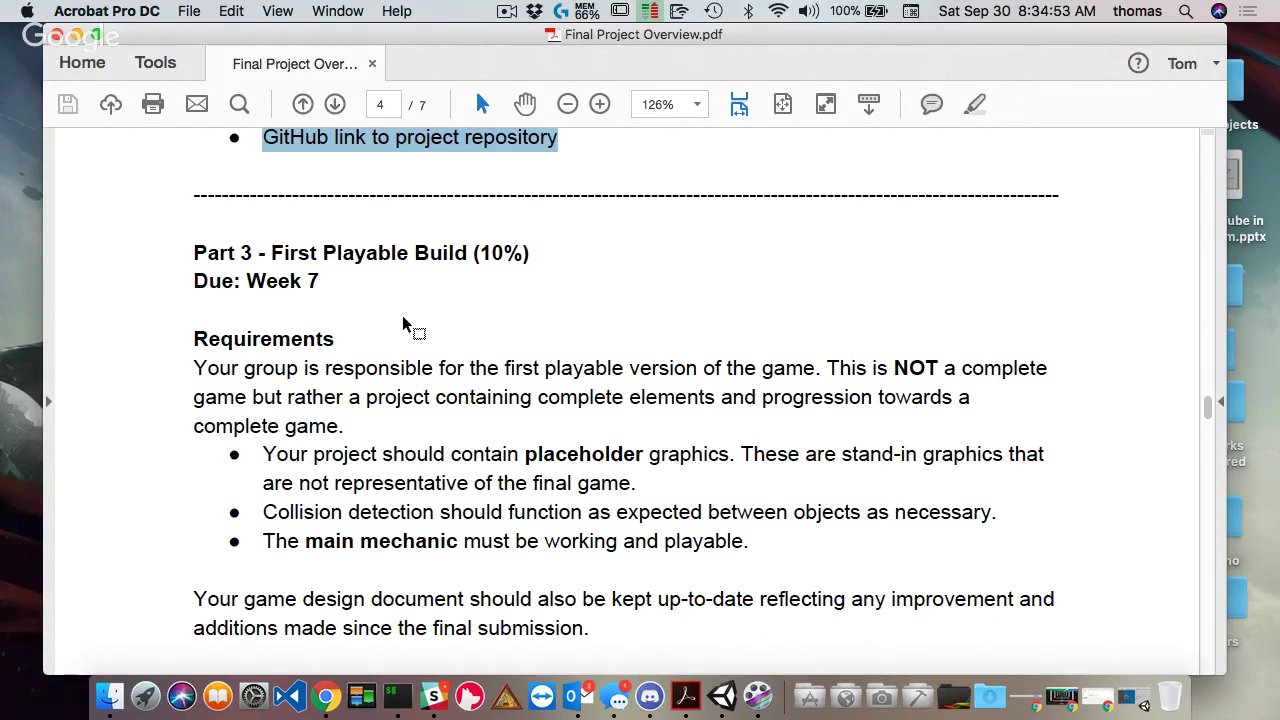
pyautogui.scroll(3, 408, 328)
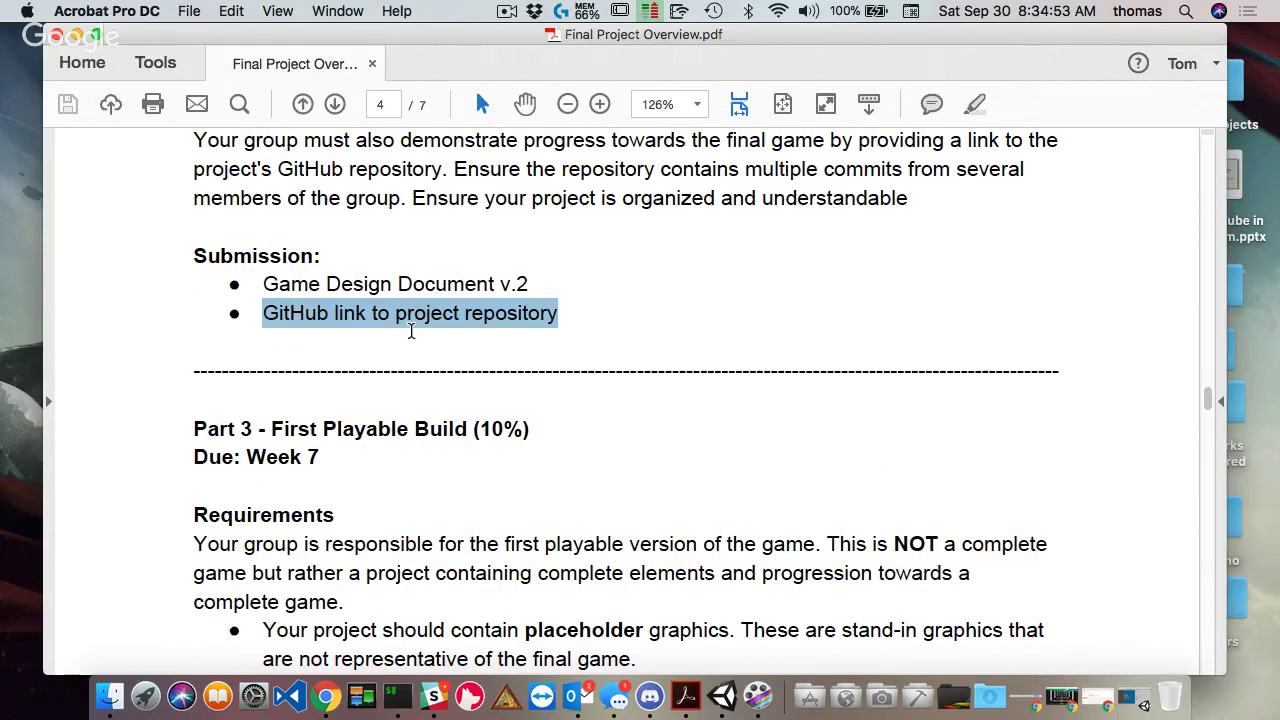
pyautogui.scroll(2, 410, 331)
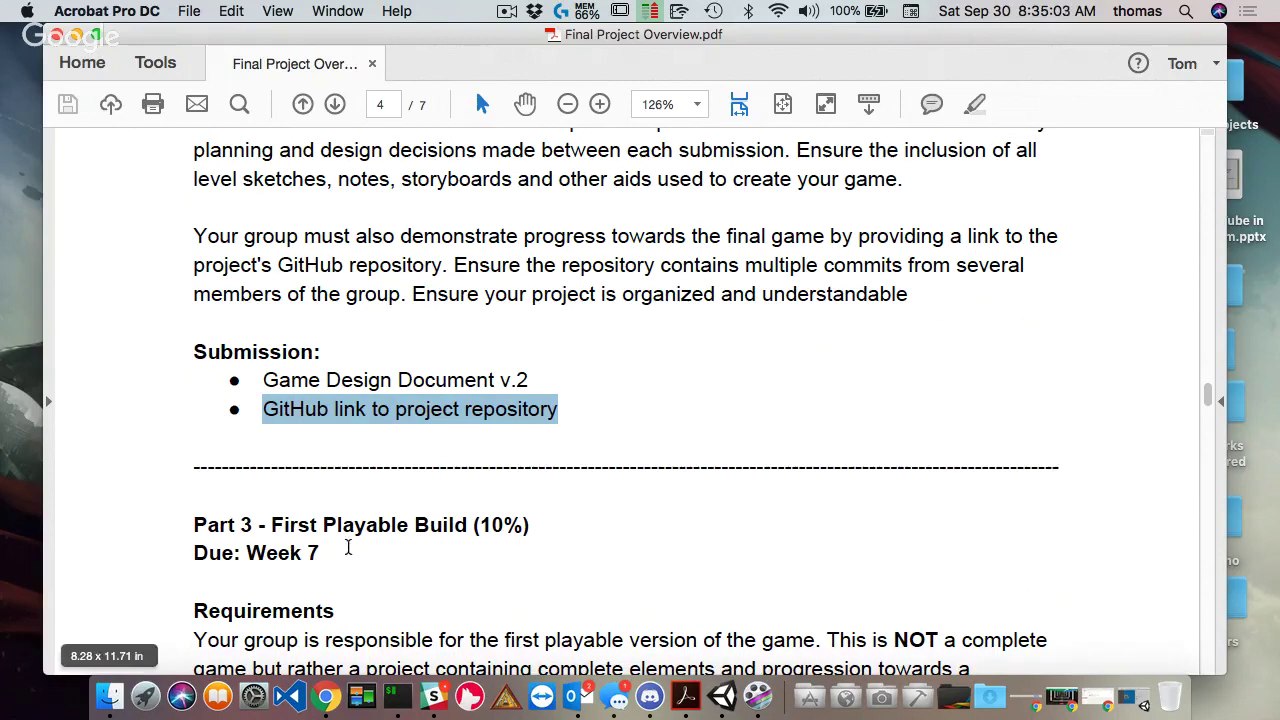
pyautogui.scroll(-1, 346, 543)
pyautogui.scroll(-5, 350, 545)
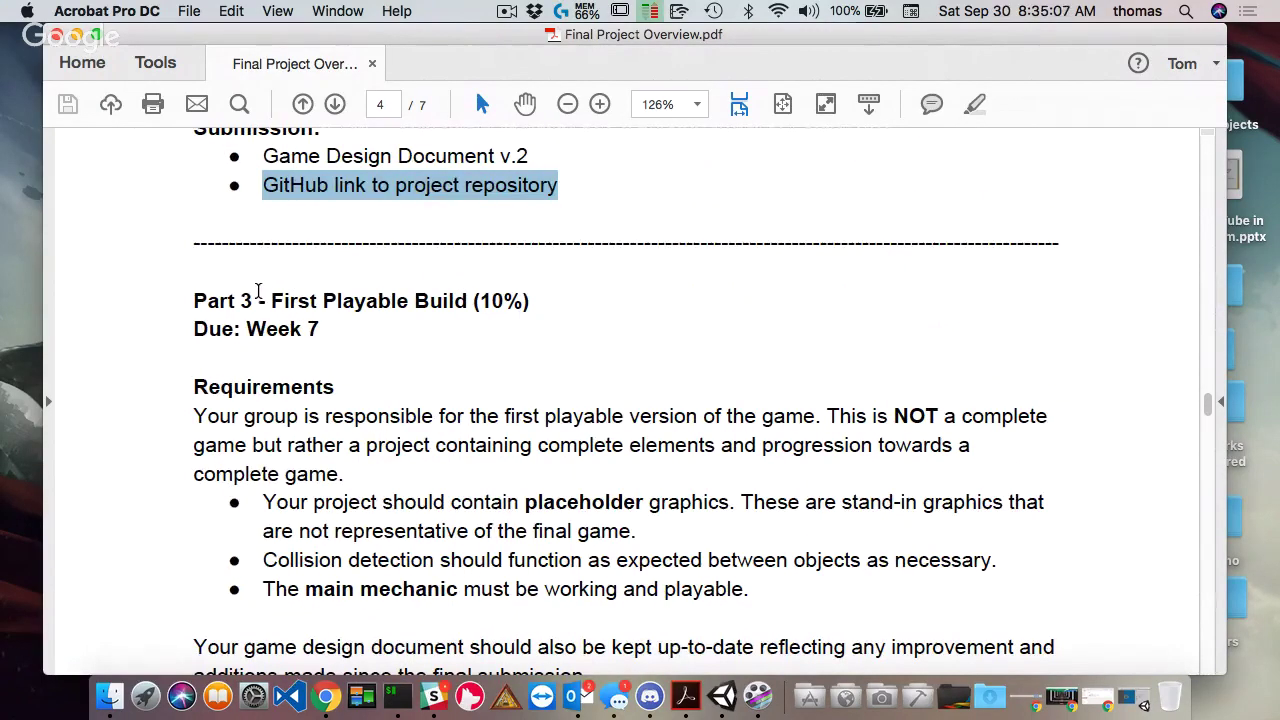
pyautogui.scroll(-9, 490, 405)
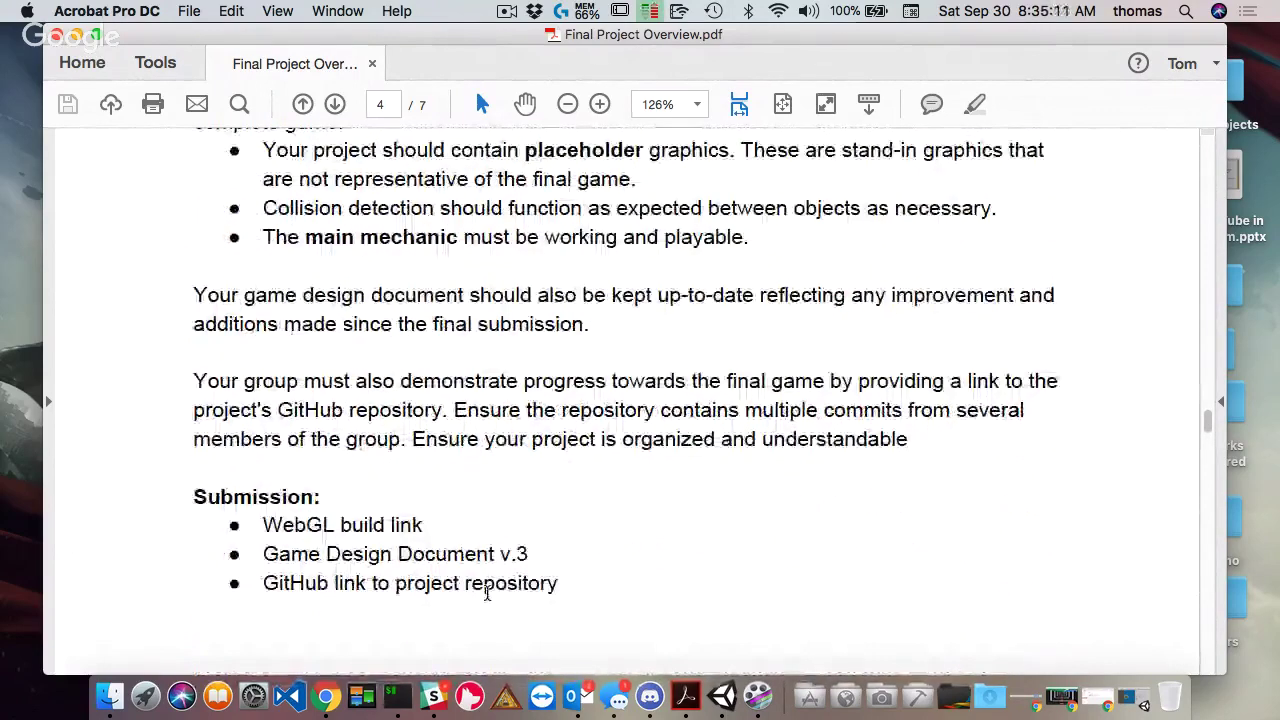
pyautogui.moveTo(435, 525); pyautogui.dragTo(262, 526)
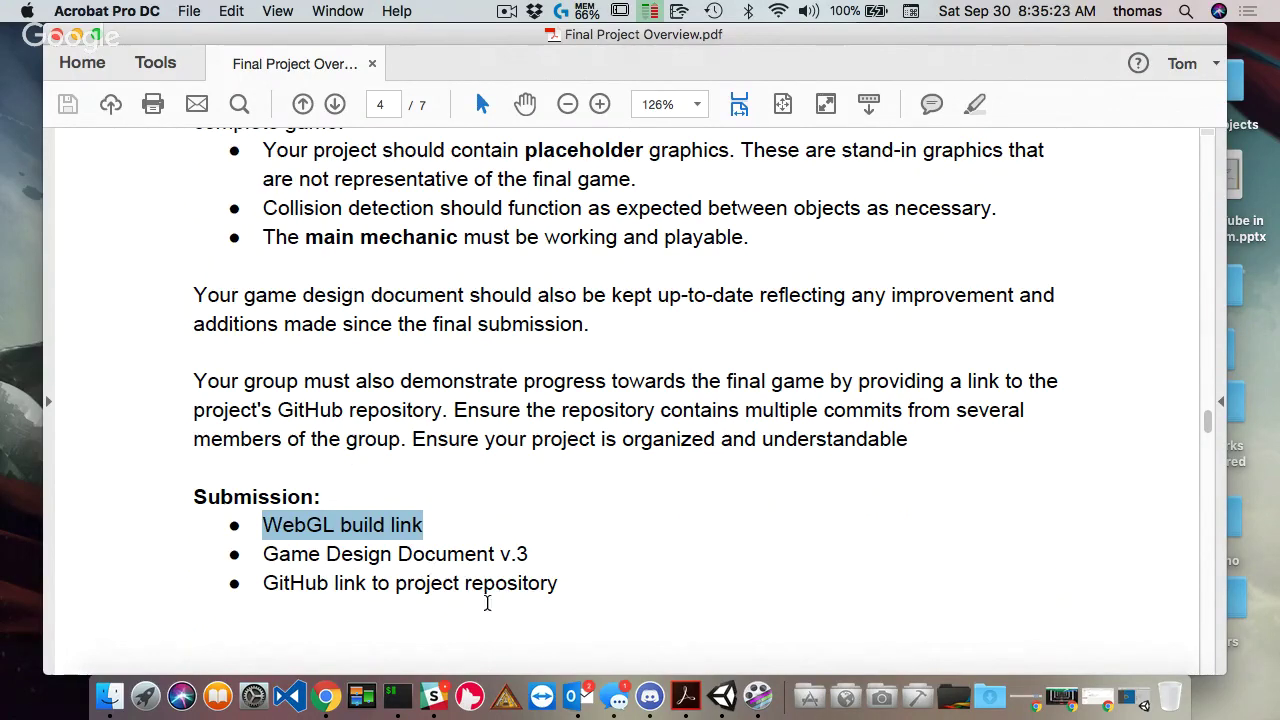
pyautogui.moveTo(543, 554); pyautogui.dragTo(268, 560)
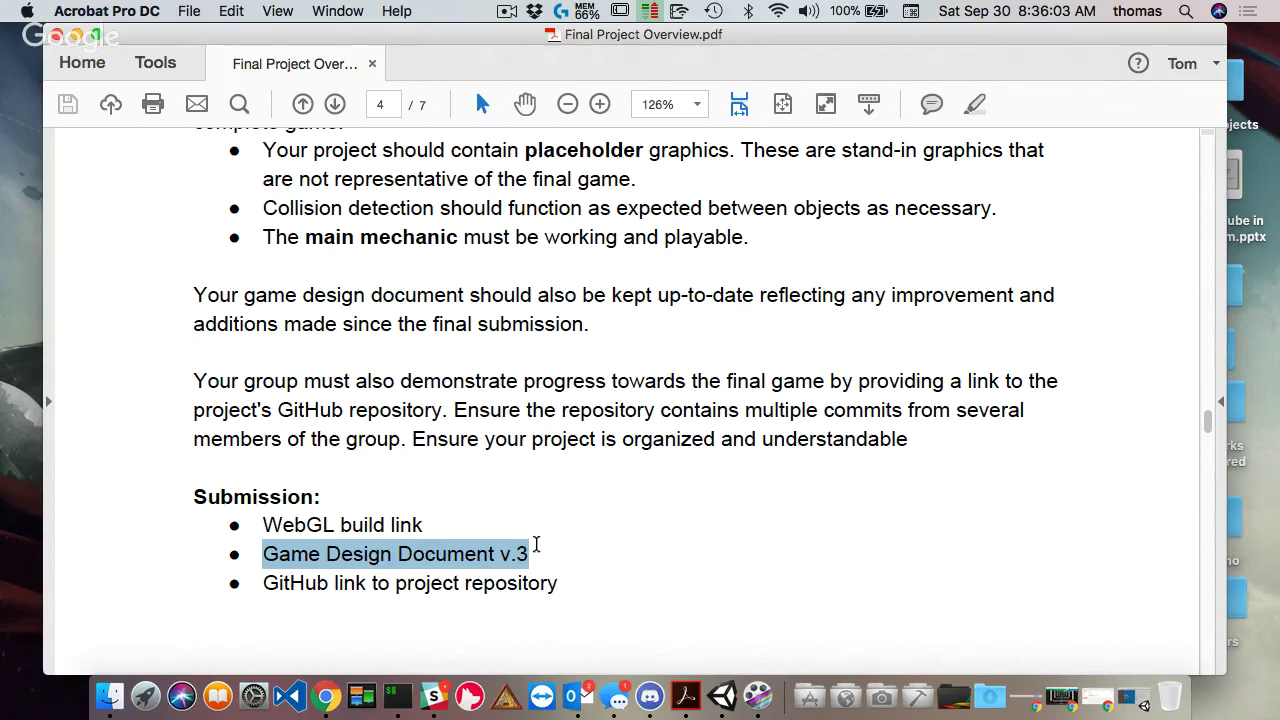
# Step: Scroll back up to Part 2's requirements, then close Final Project Overview.pdf
pyautogui.scroll(4, 572, 420)
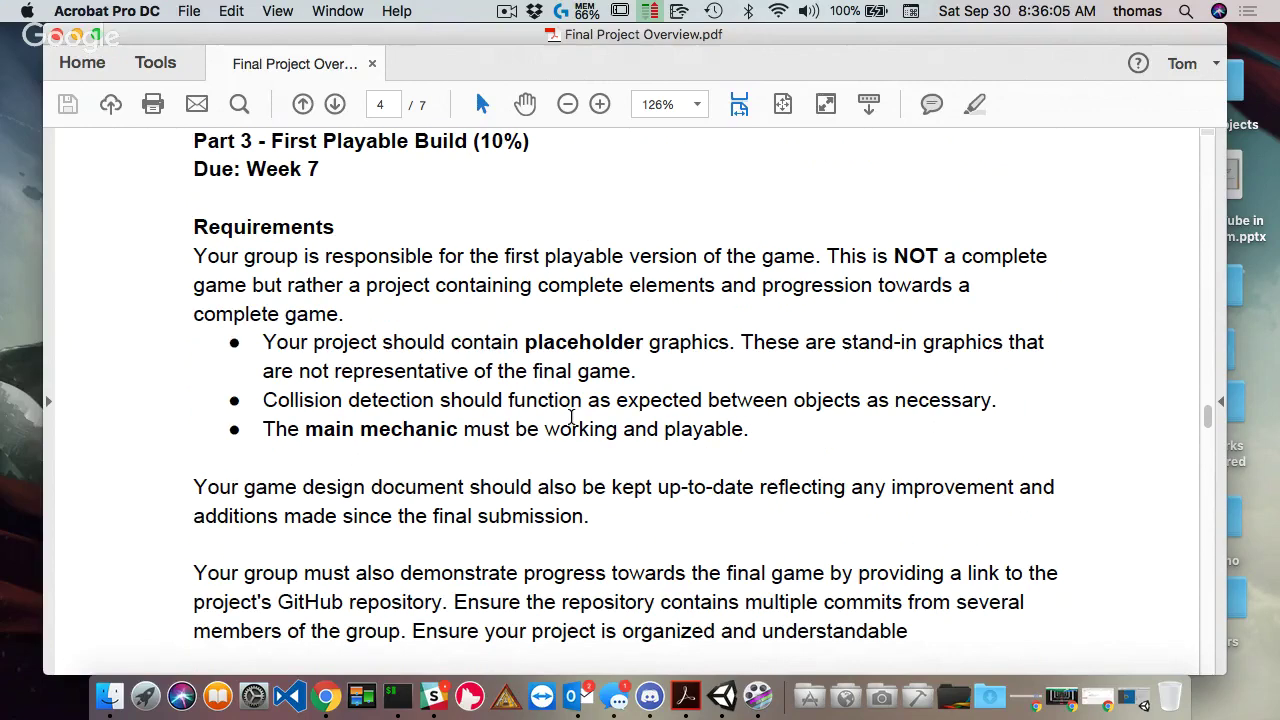
pyautogui.scroll(3, 572, 416)
pyautogui.scroll(3, 394, 320)
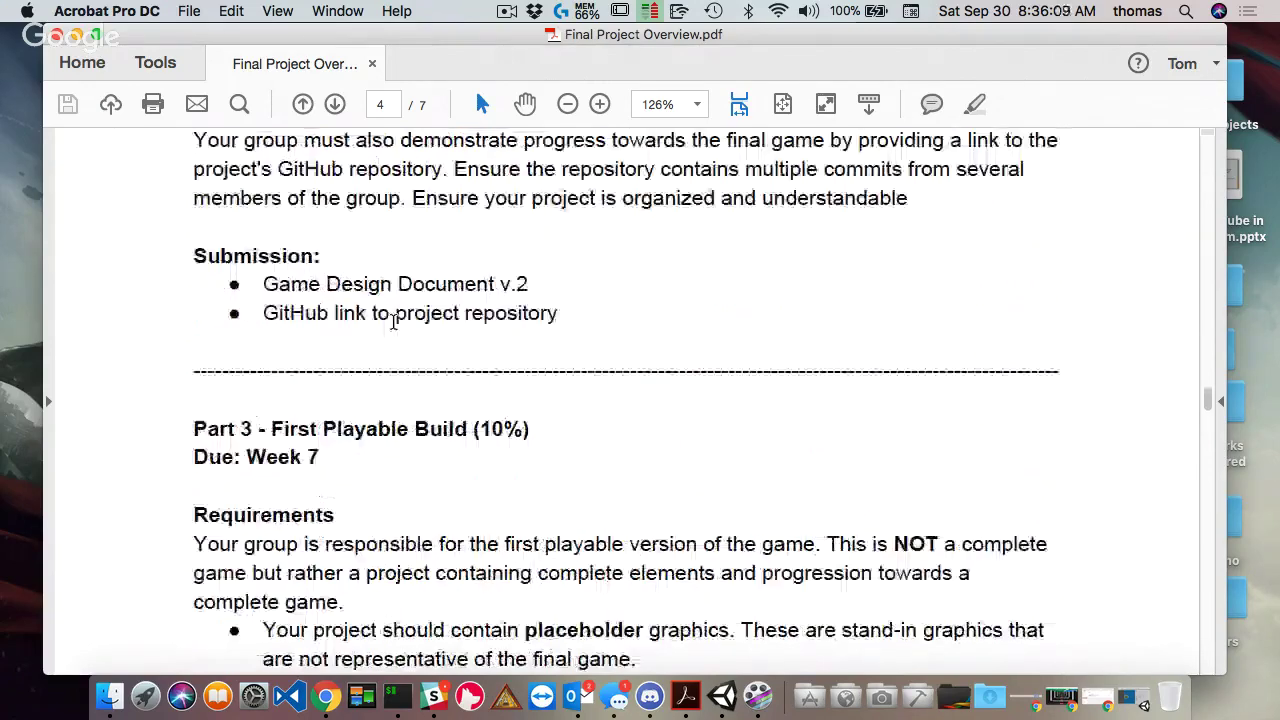
pyautogui.scroll(4, 394, 320)
pyautogui.scroll(4, 391, 340)
pyautogui.scroll(-3, 667, 452)
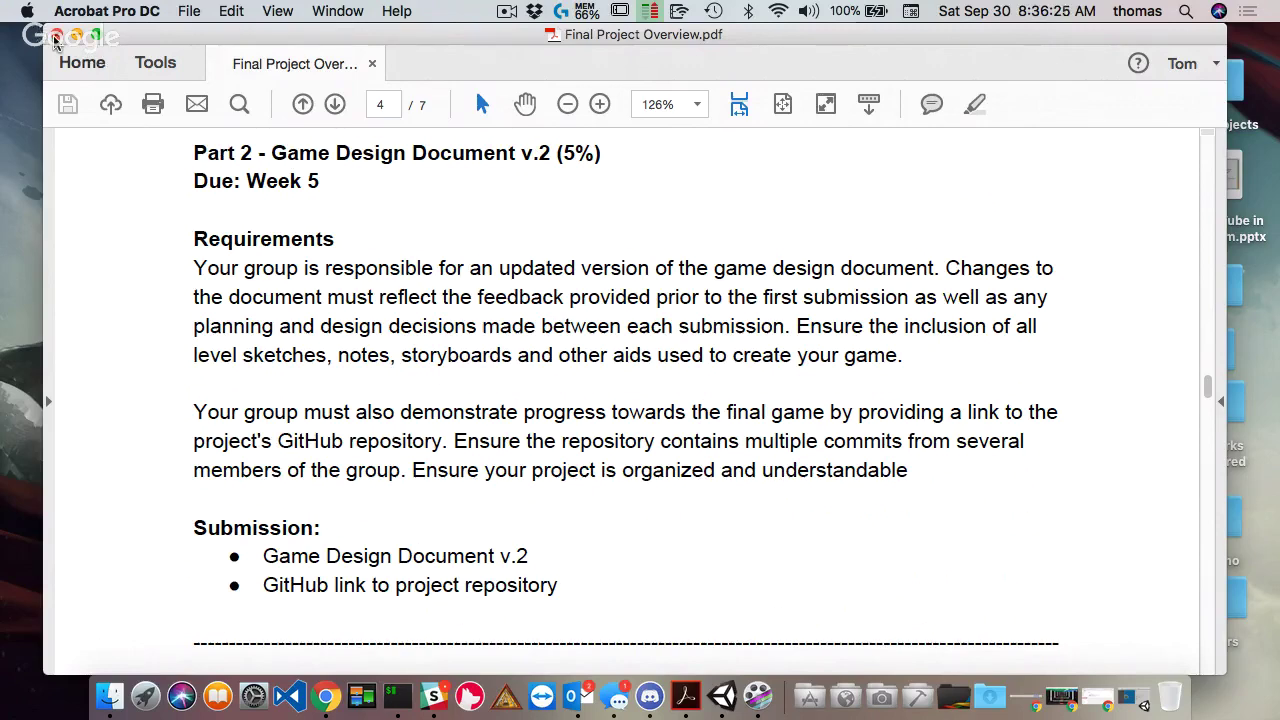
pyautogui.click(56, 37)
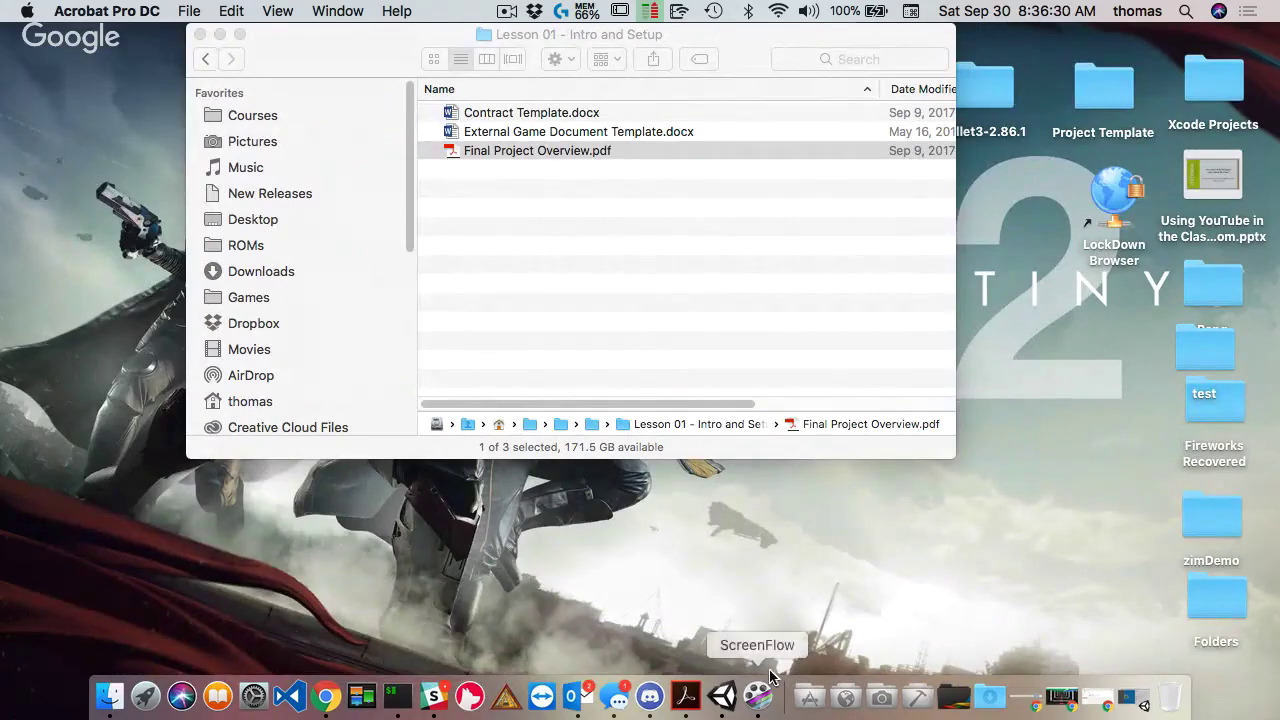
# Step: Bring the Unity editor with the MailPilotDemo Main scene to the front from the Dock
pyautogui.click(722, 697)
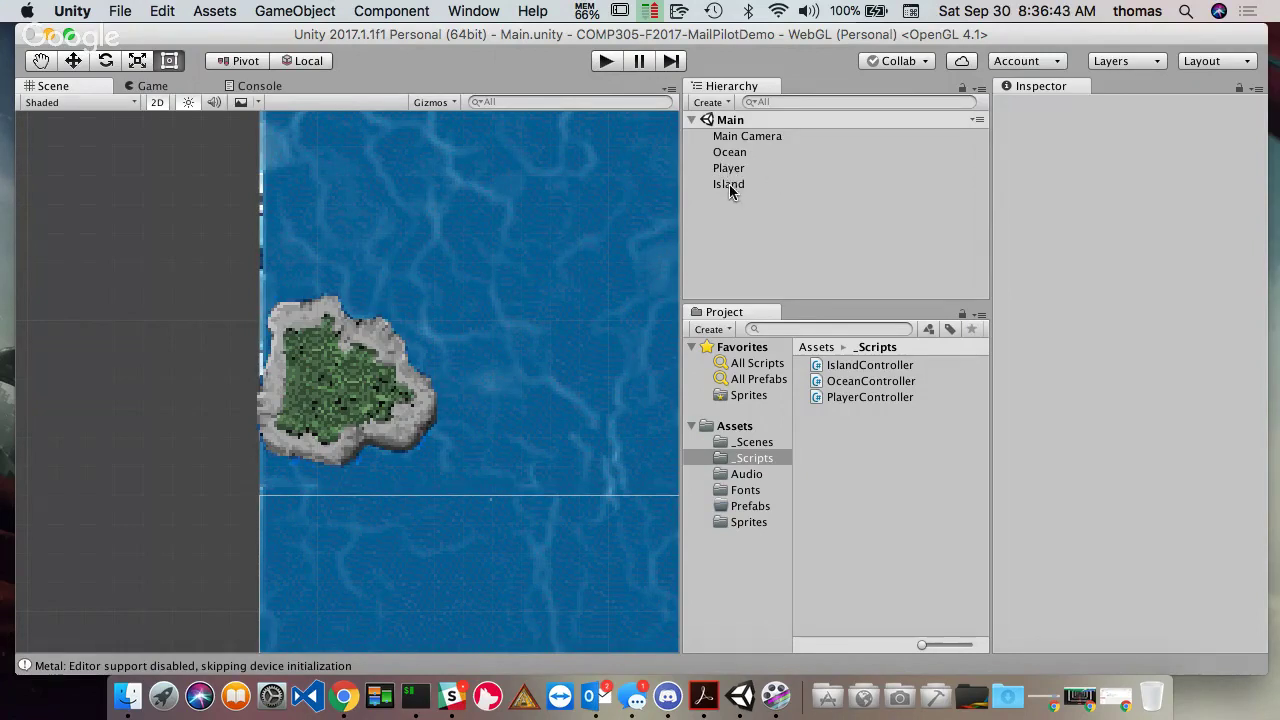
# Step: Run the MailPilot game in the Game view, then stop playback
pyautogui.click(608, 63)
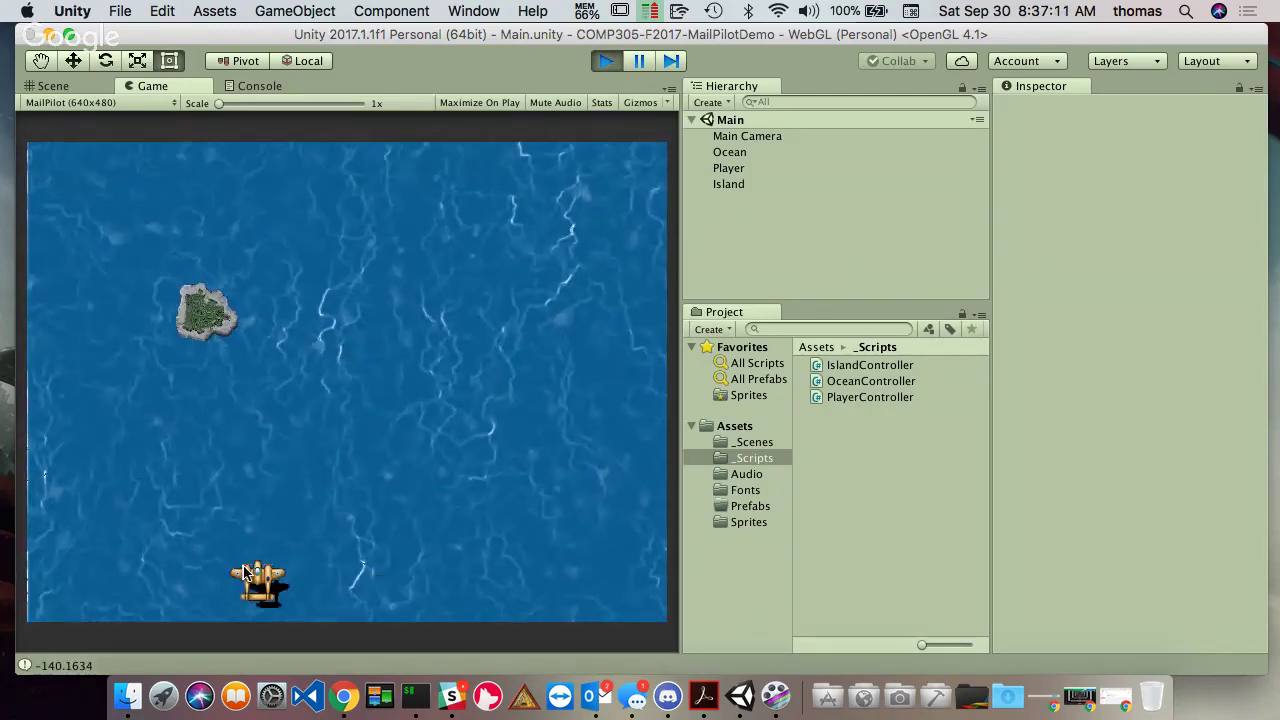
pyautogui.click(605, 61)
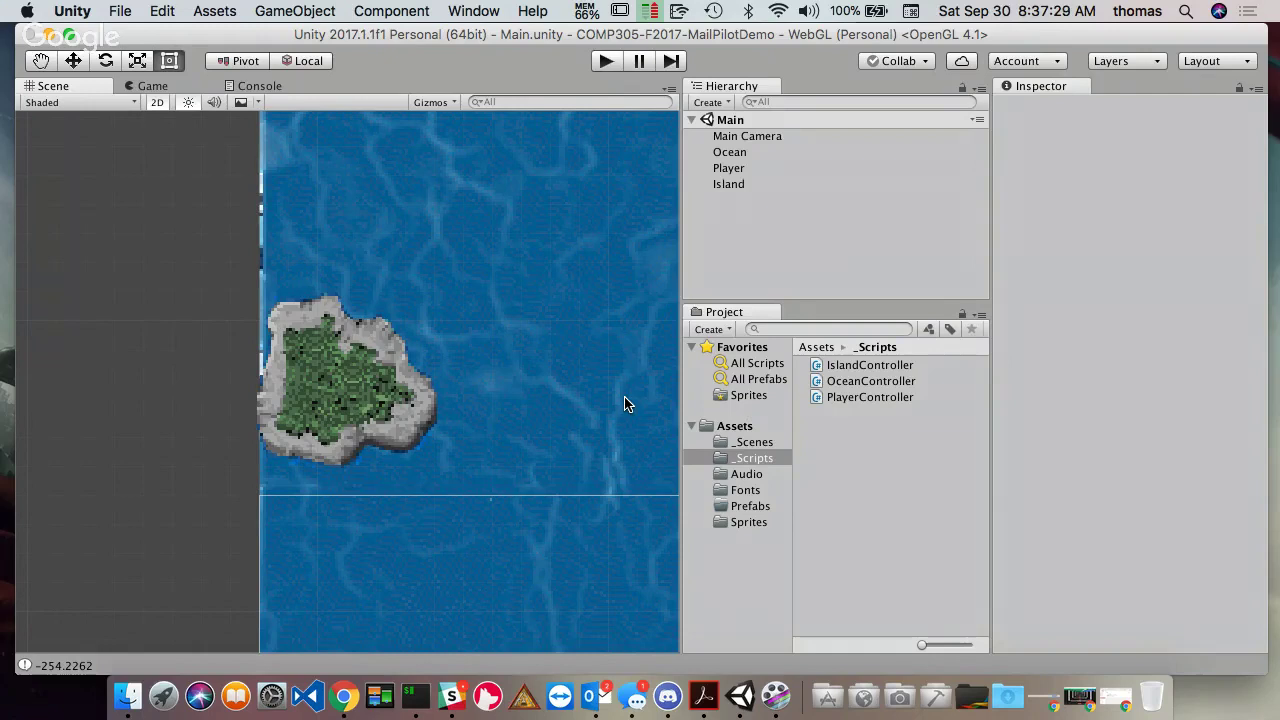
# Step: Open the Assets/Sprites folder to list the cloud, island, ocean and plane sprites
pyautogui.click(751, 522)
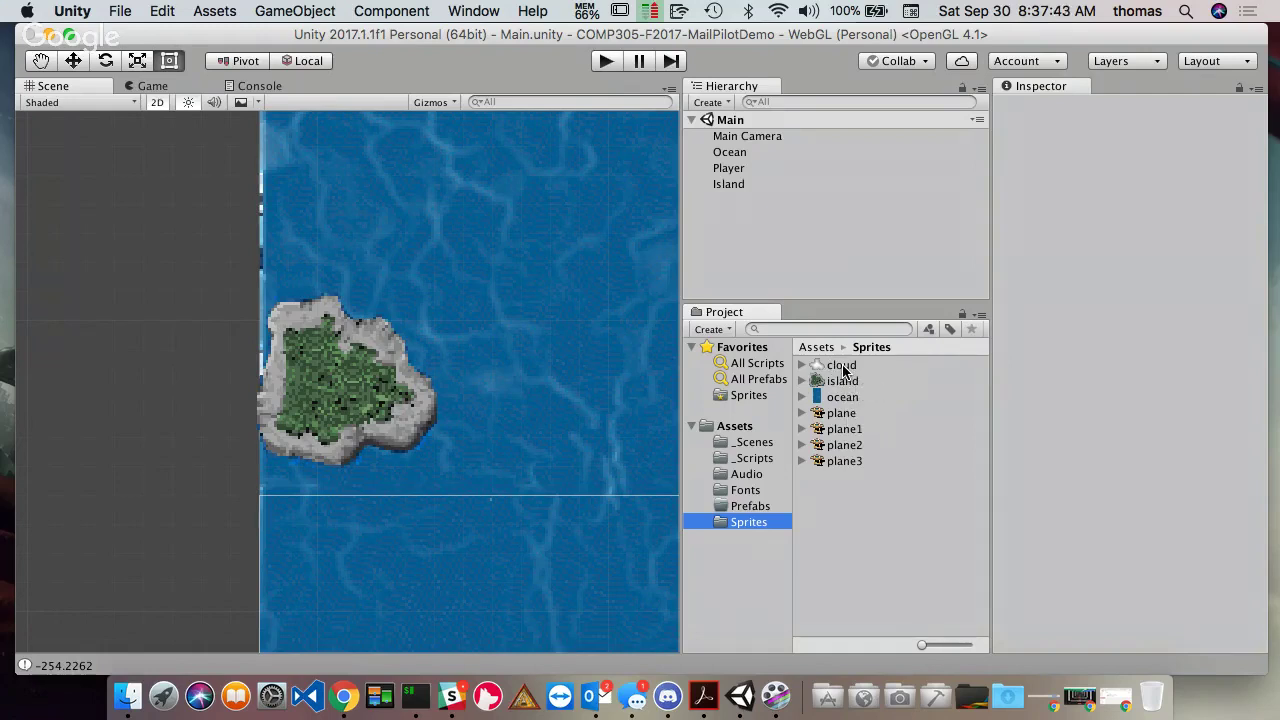
# Step: Drag the cloud sprite into the Hierarchy and rename the new object 'Cloud'
pyautogui.moveTo(843, 369); pyautogui.dragTo(711, 220)
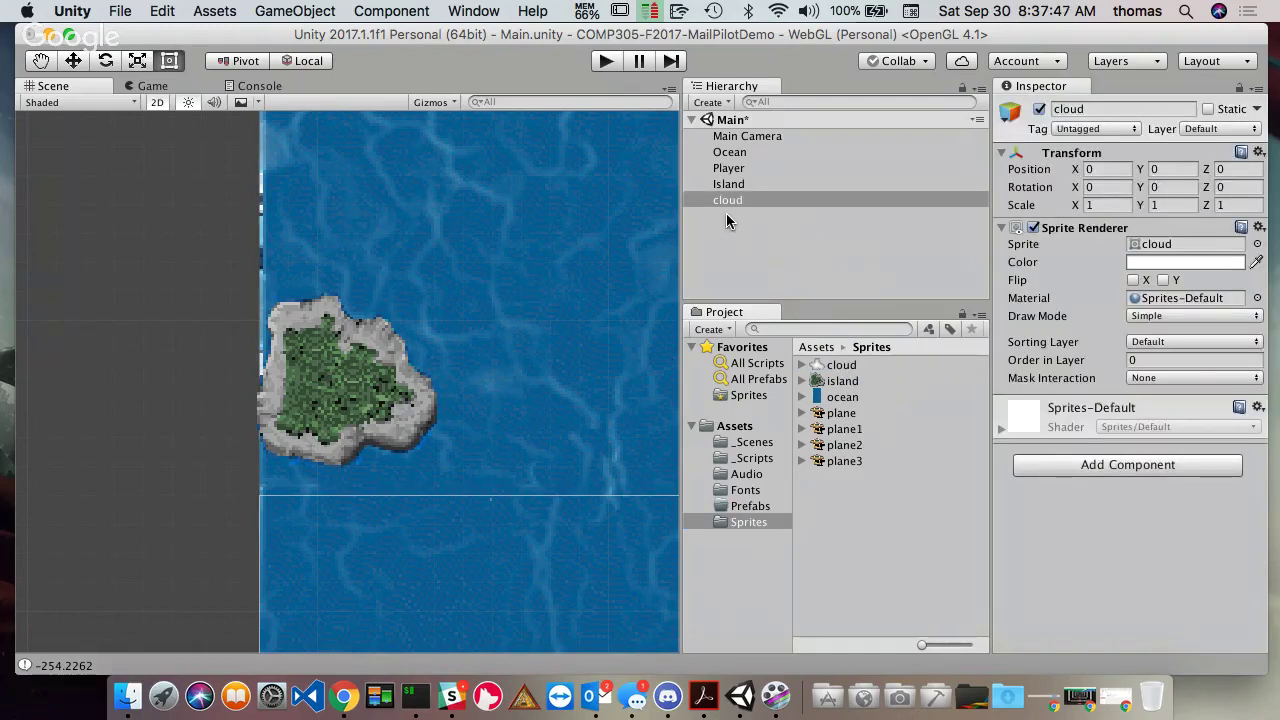
pyautogui.click(1065, 108)
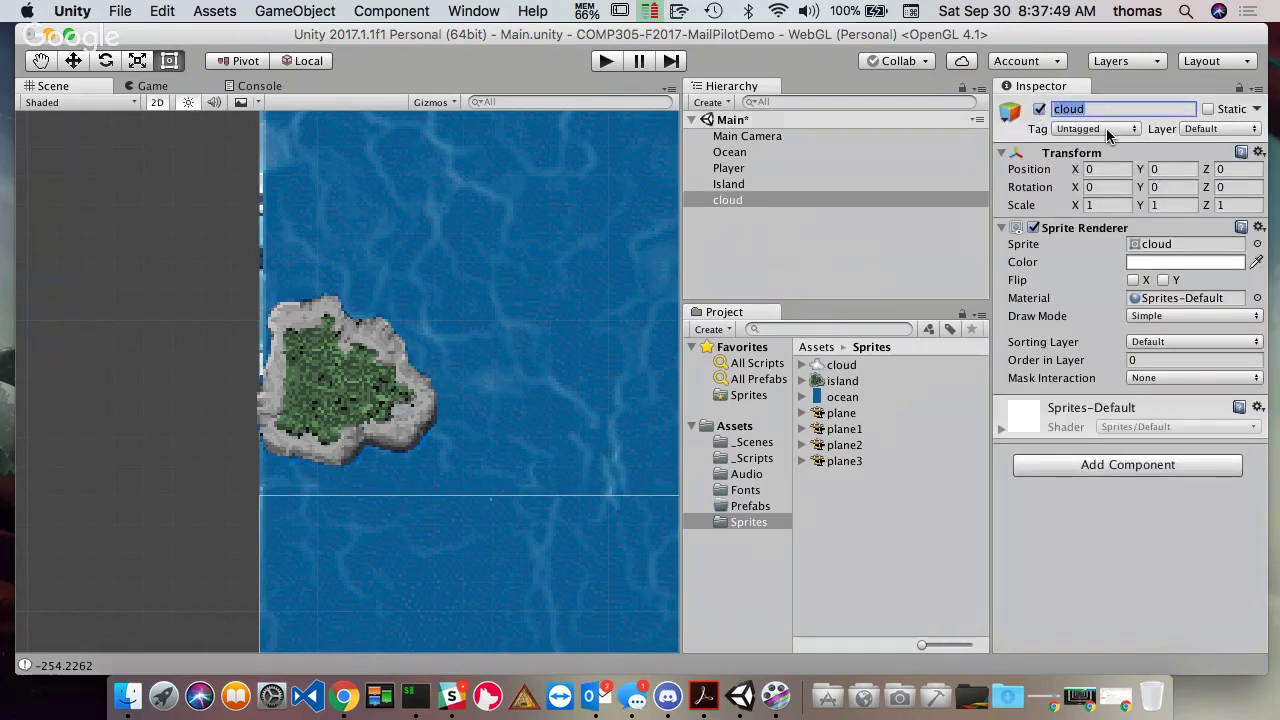
pyautogui.write('Cloud')
pyautogui.press('Return')
# Step: Frame the Cloud in the scene view, then check the Player plane's Order in Layer
pyautogui.scroll(-1, 518, 332)
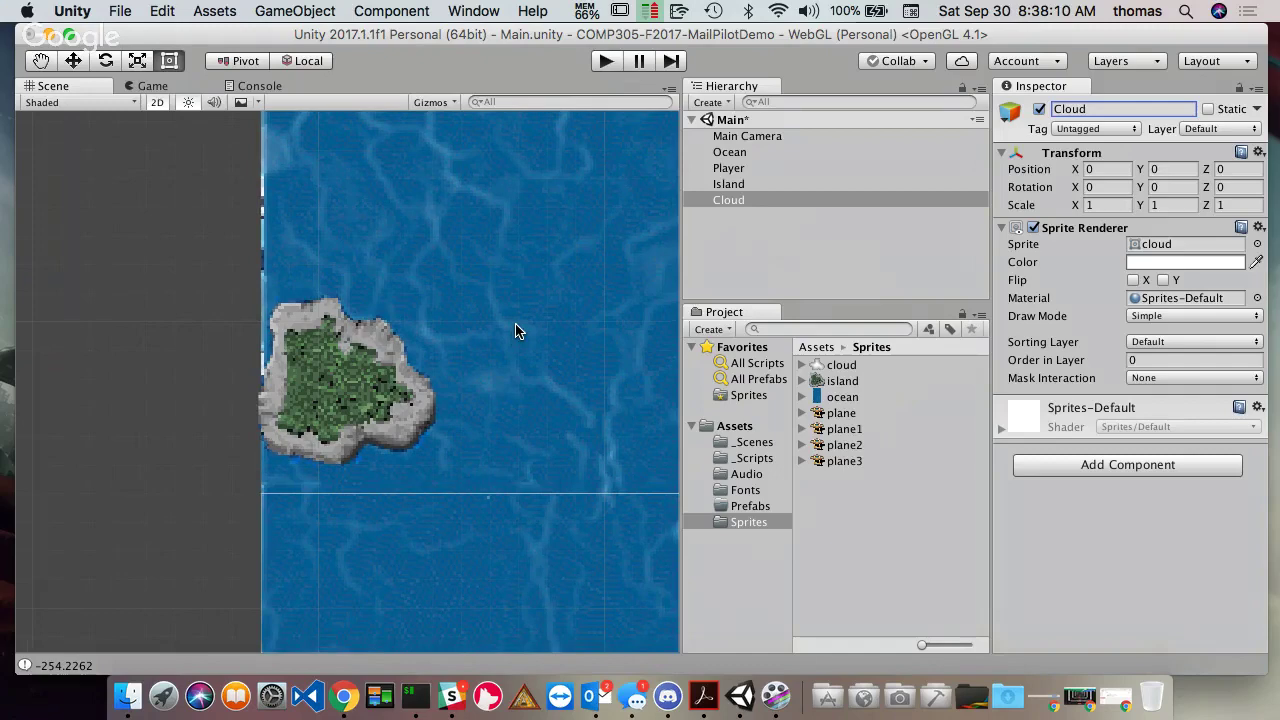
pyautogui.scroll(-2, 480, 305)
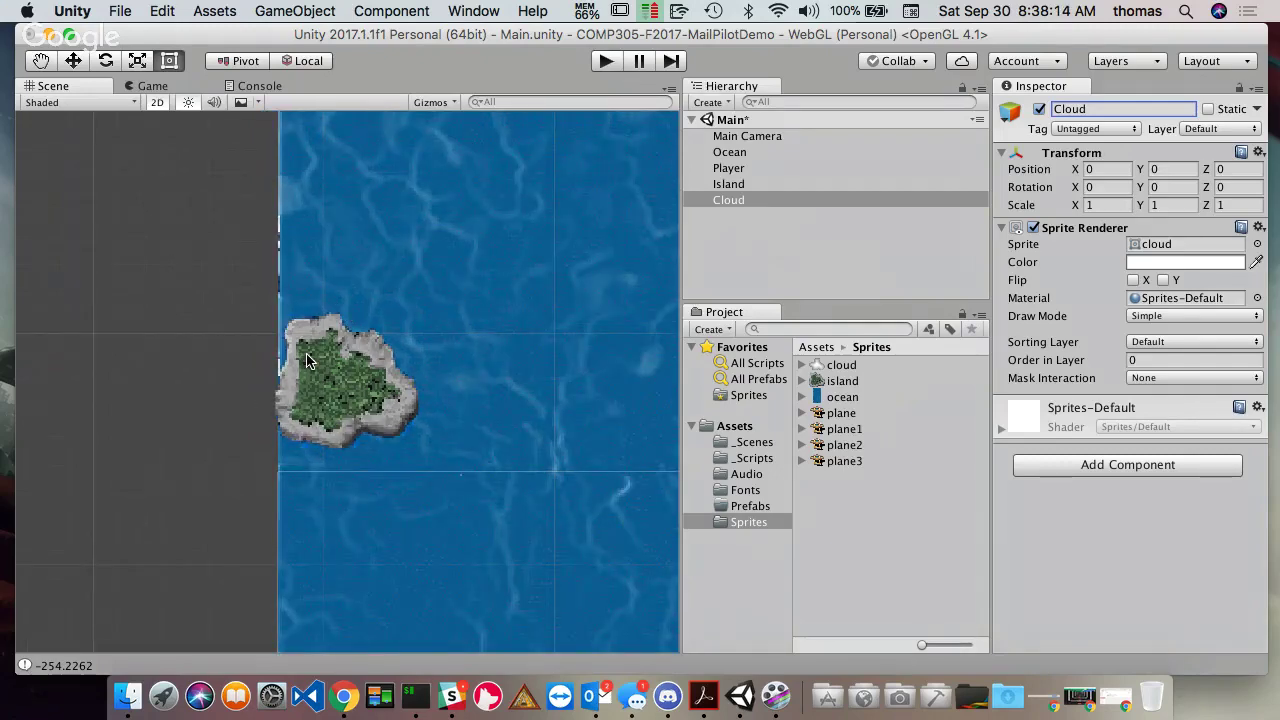
pyautogui.press('f')
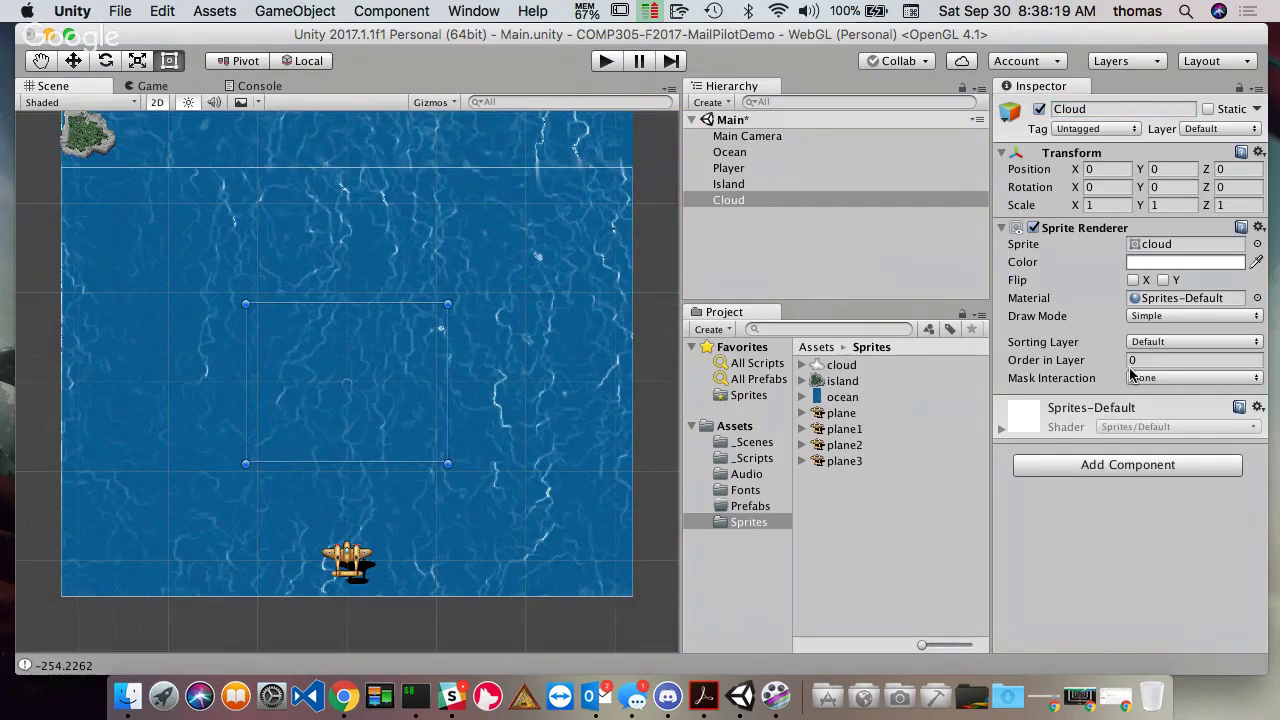
pyautogui.click(357, 563)
pyautogui.press('f')
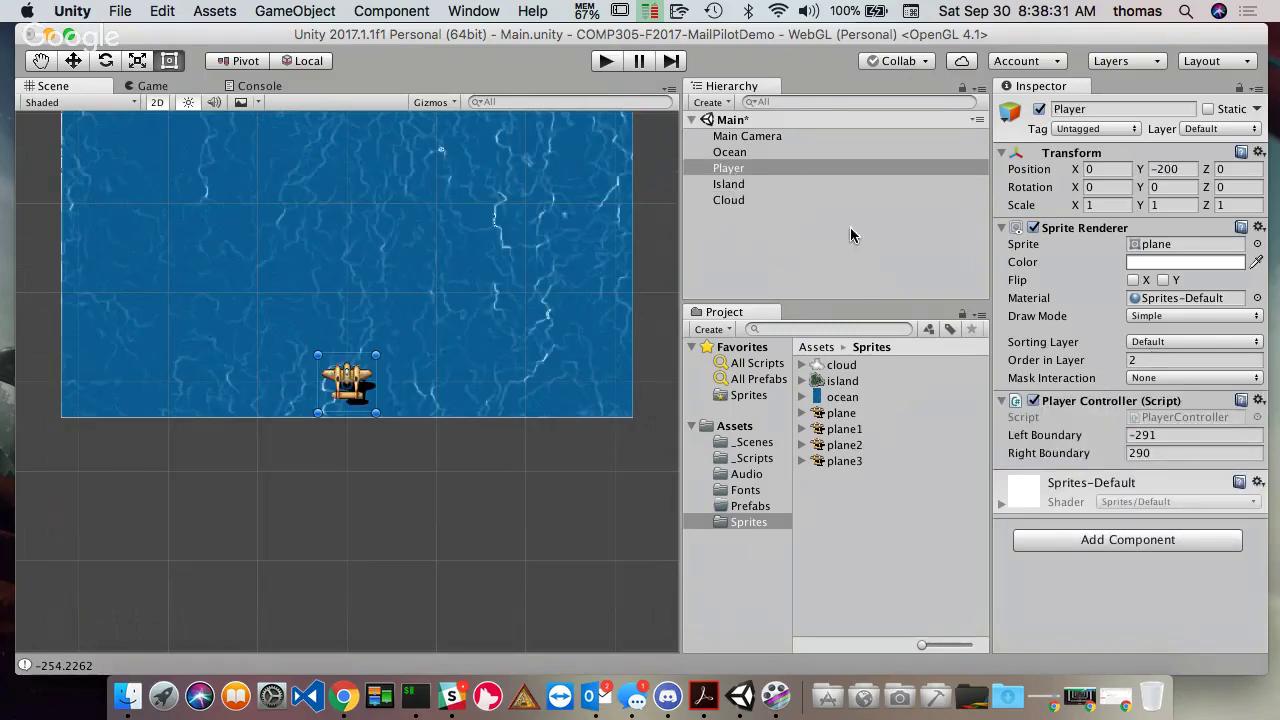
# Step: Set the Cloud's Sprite Renderer Order in Layer to 3
pyautogui.click(733, 200)
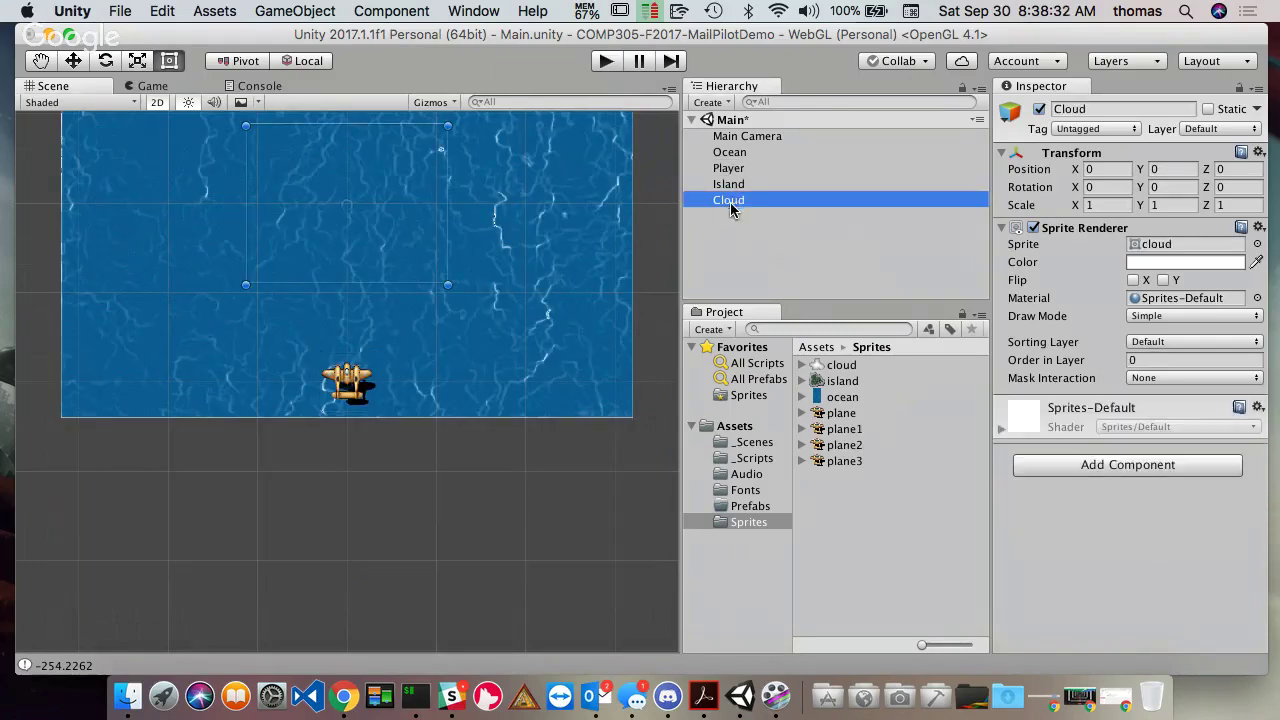
pyautogui.click(1170, 361)
pyautogui.write('3')
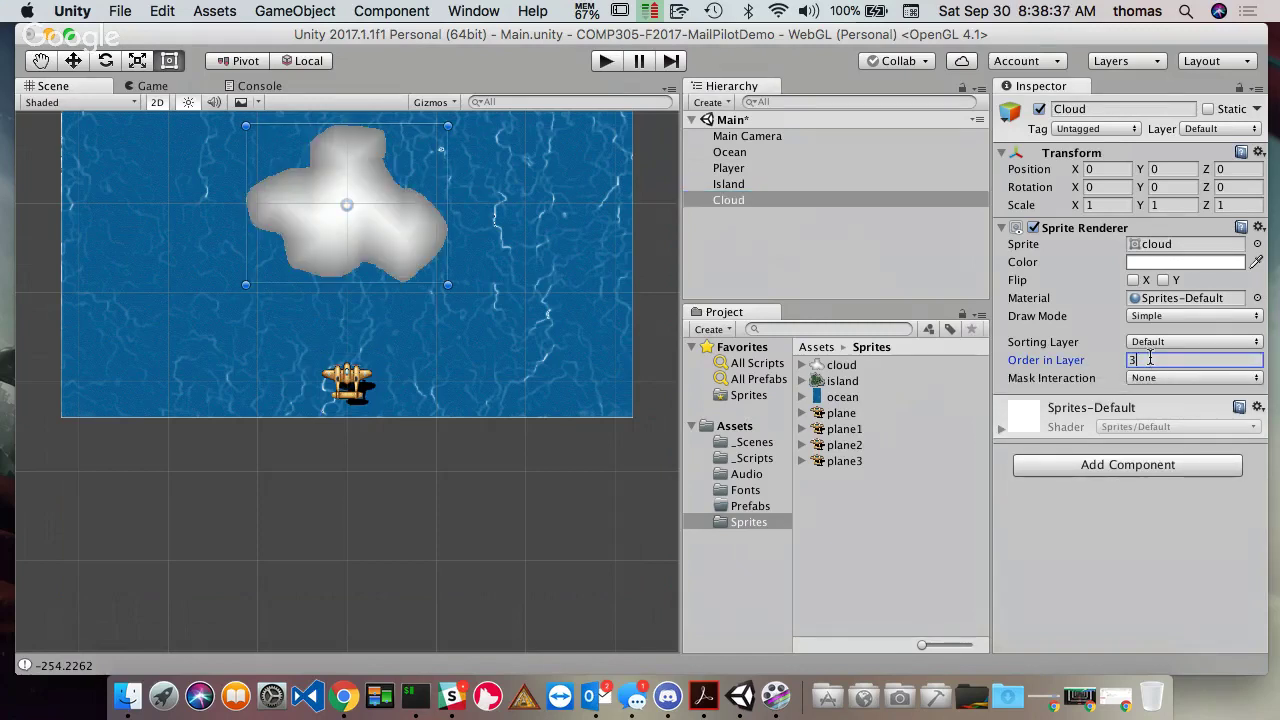